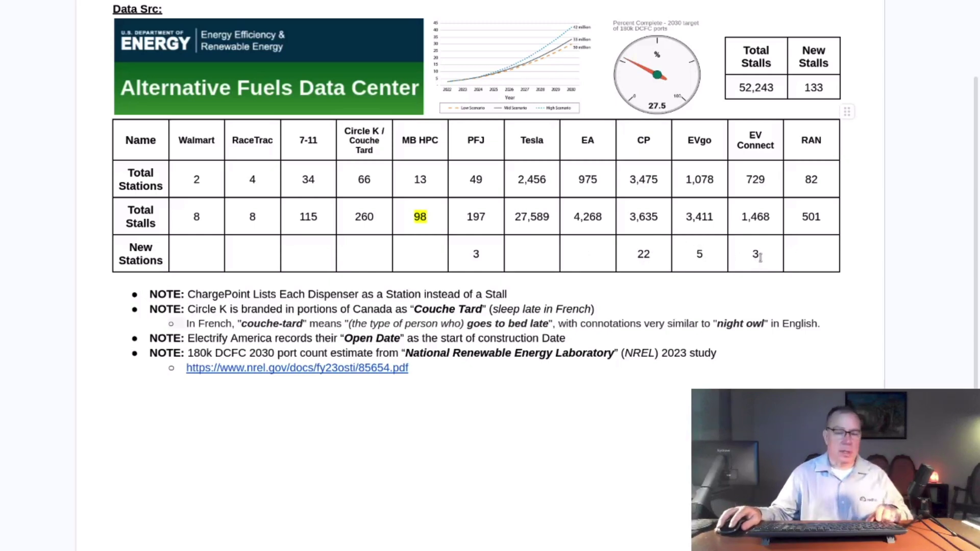
- In the MariaDB terminal, paste and run the Buc-ee's/MB-USA HQ ChargePoint query returning 13 stations
key(super)
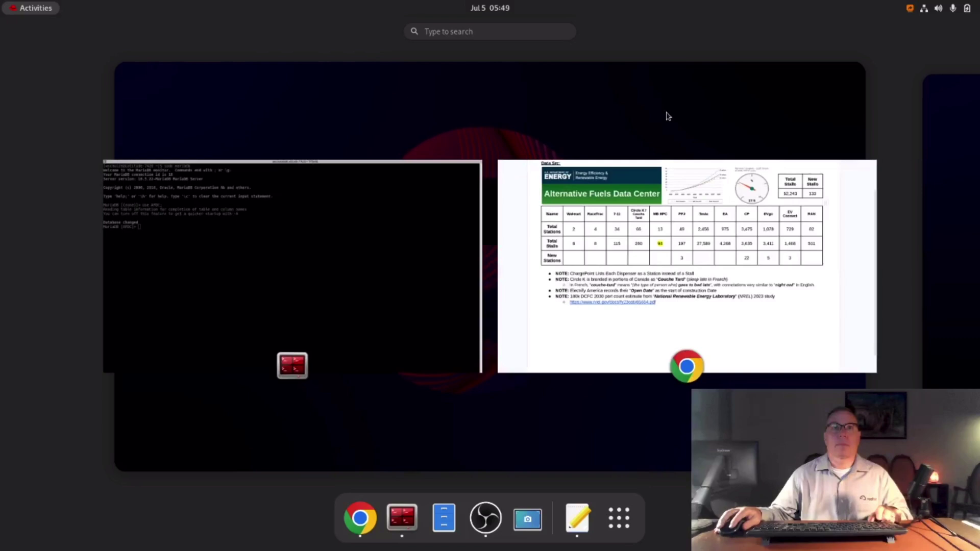
click(445, 219)
key(super)
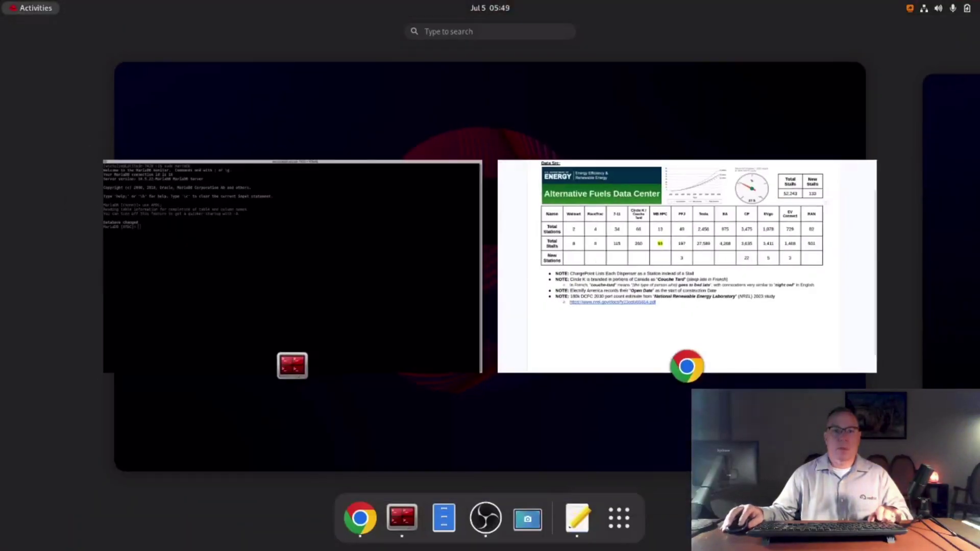
key(super)
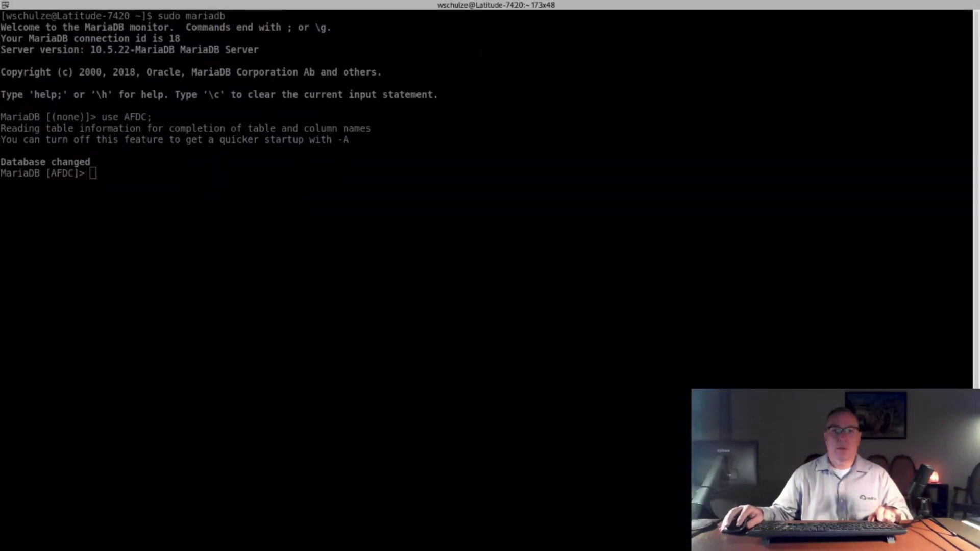
right_click(305, 323)
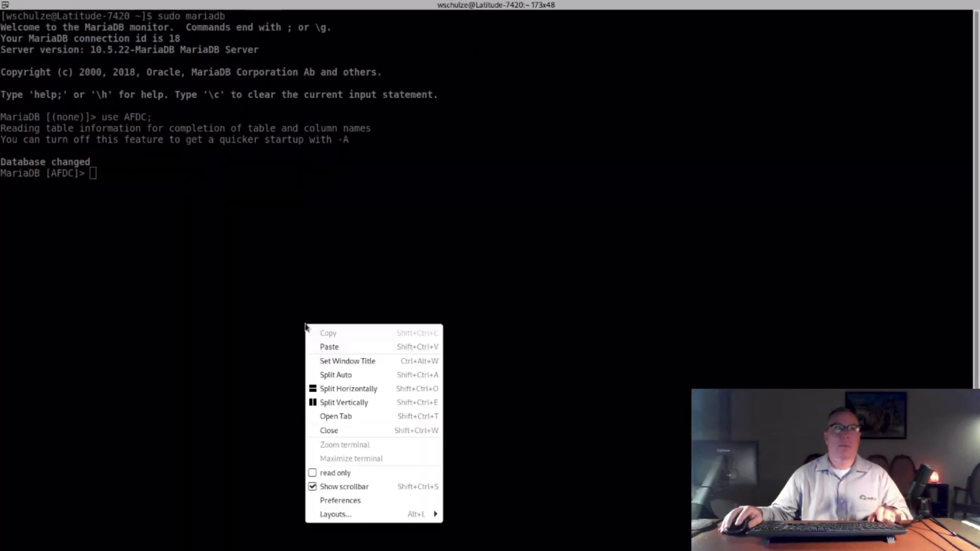
click(330, 346)
key(Return)
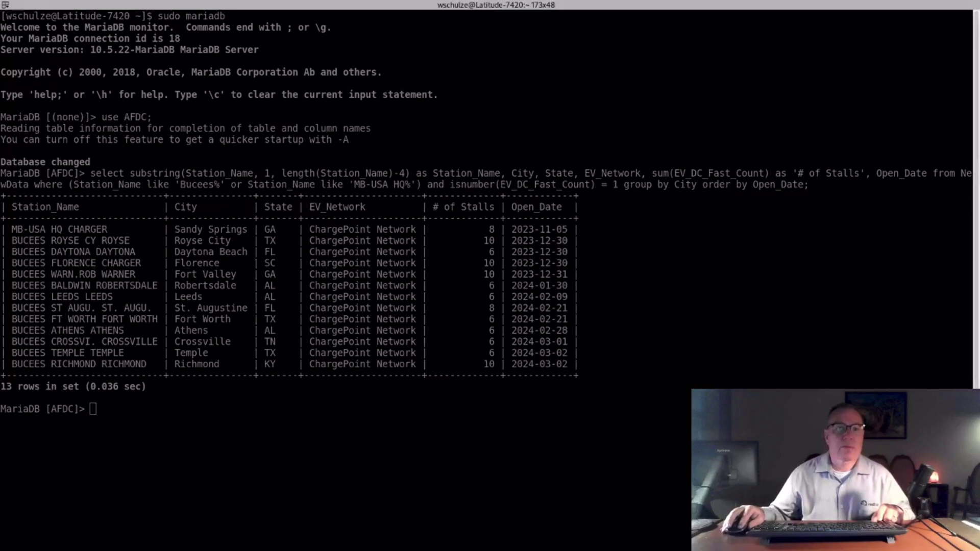
- Run the eVgo Pilot/Flying J query (49 stations) and highlight the last rows, latest opened 2024-07-04
right_click(223, 280)
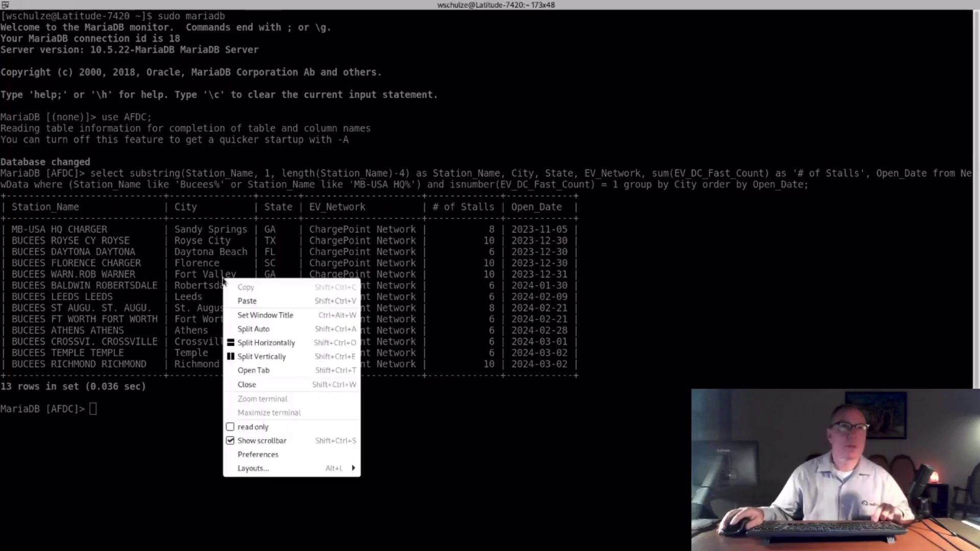
click(247, 300)
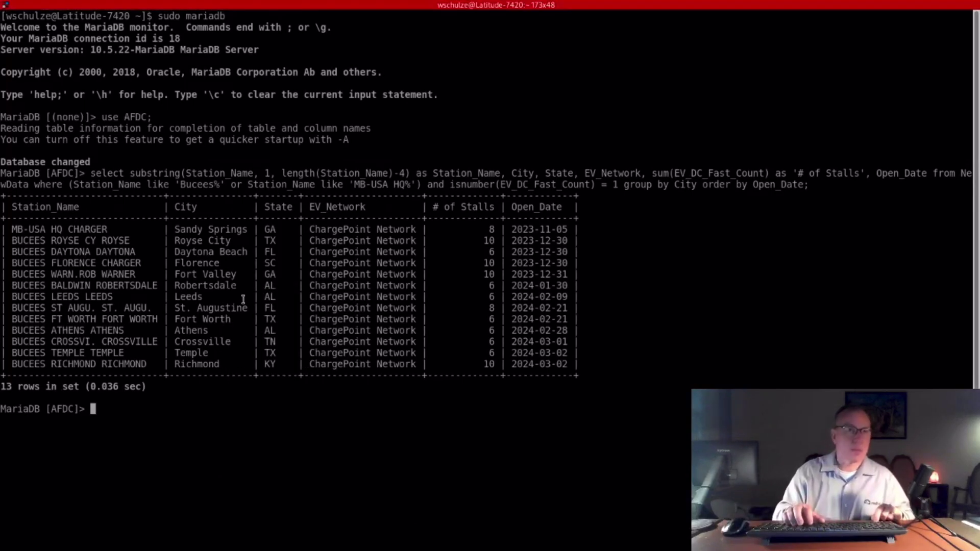
key(Return)
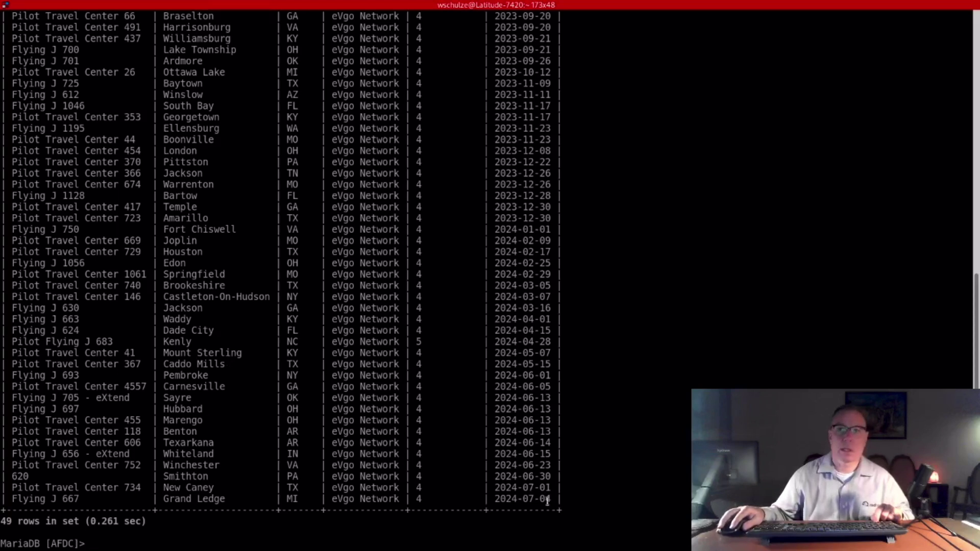
drag(551, 499, 497, 499)
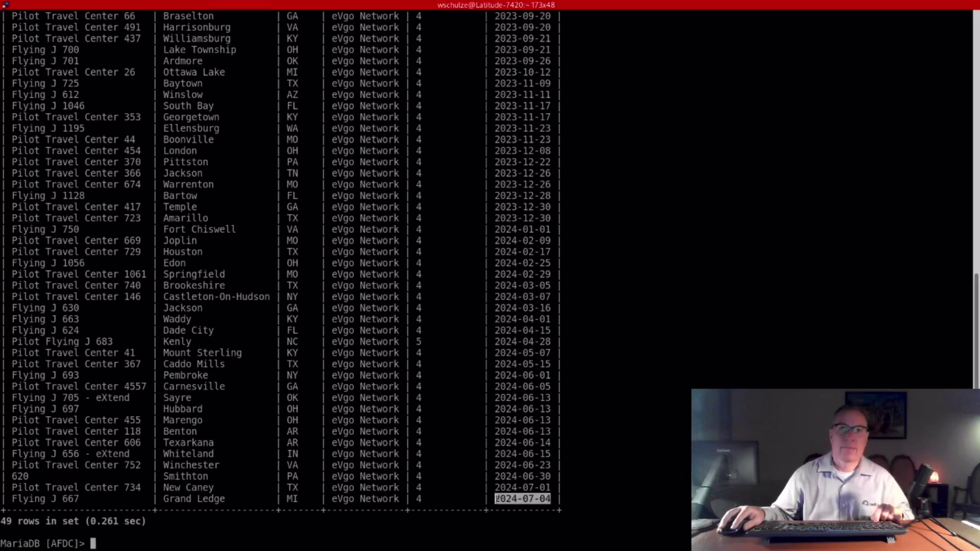
drag(11, 477, 575, 501)
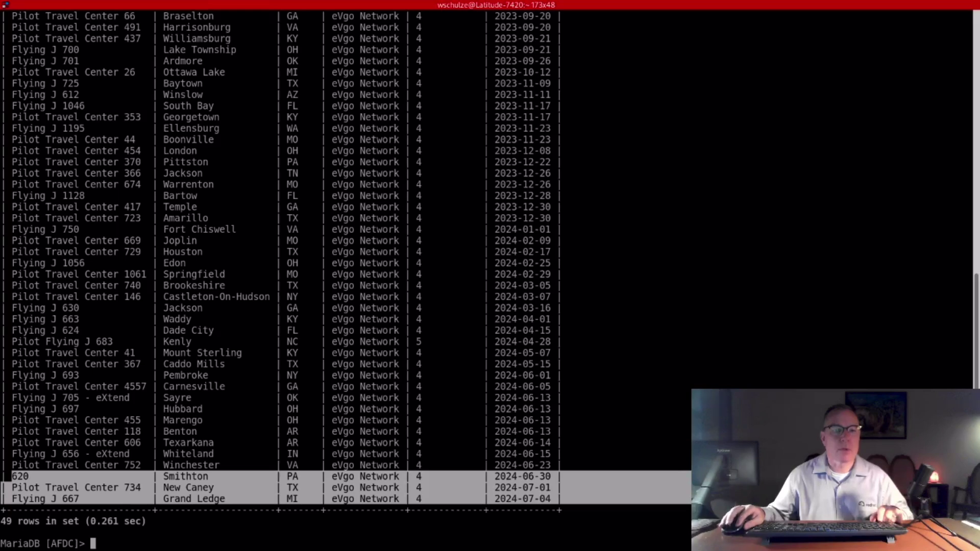
- Run the NewData/OldData ChargePoint left-join query (22 stations) and highlight the GPM INVESTMENTS 3262 DC1 row
click(345, 306)
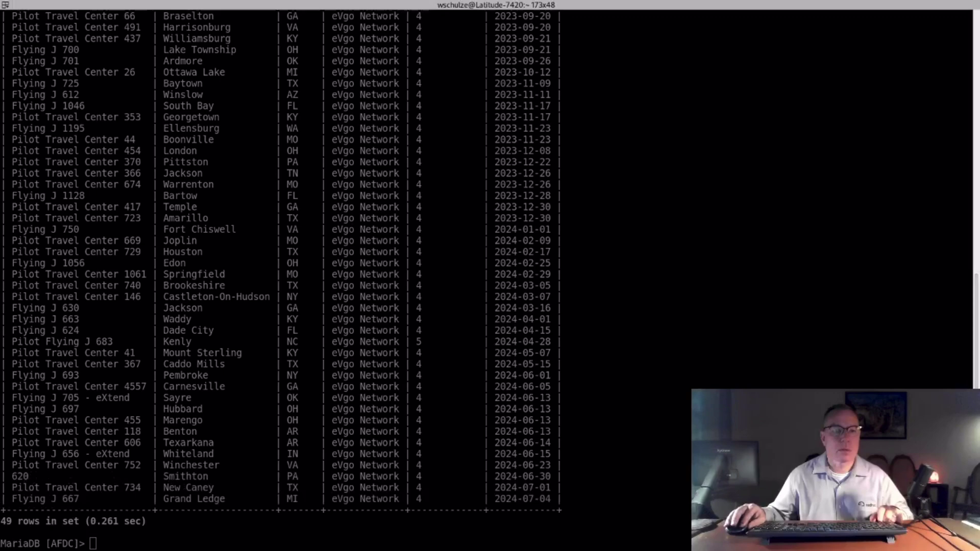
right_click(173, 203)
click(197, 222)
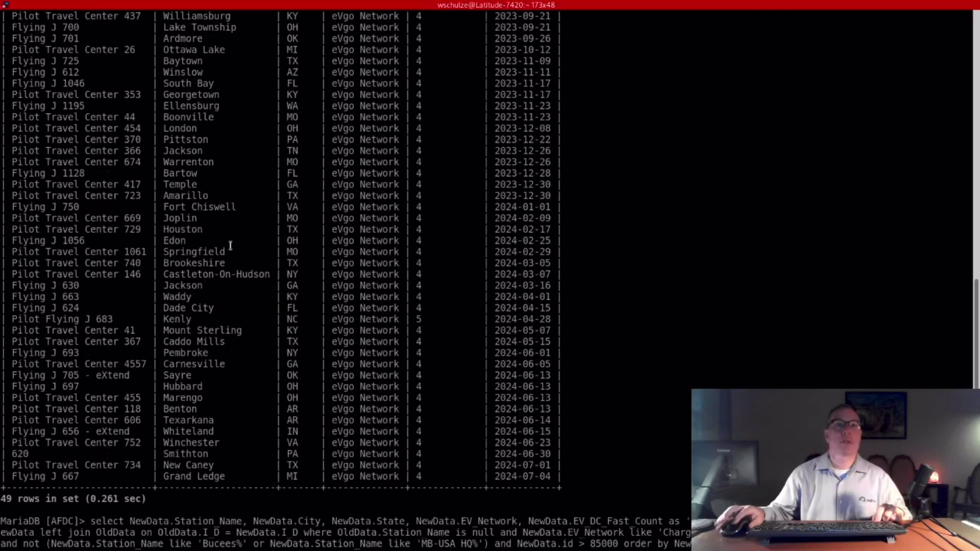
key(Return)
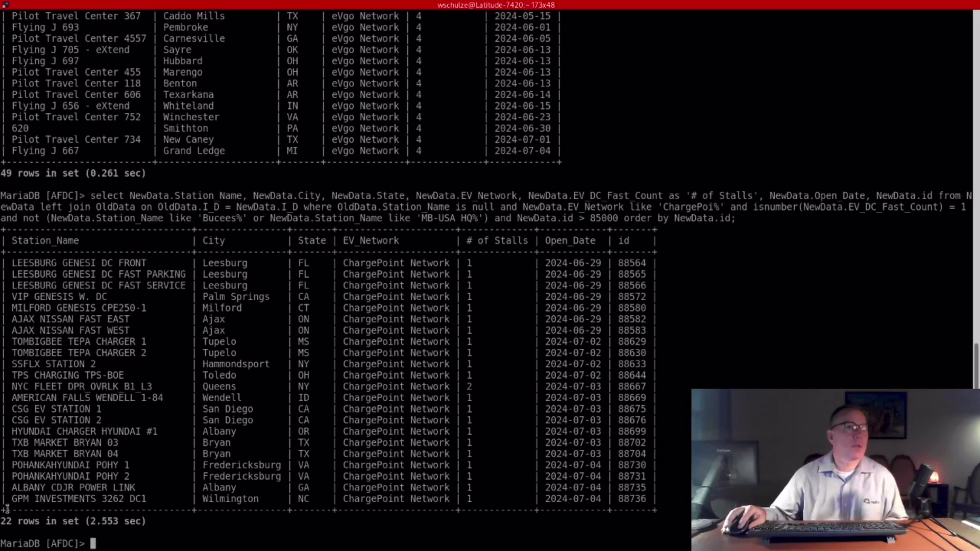
drag(11, 499, 651, 499)
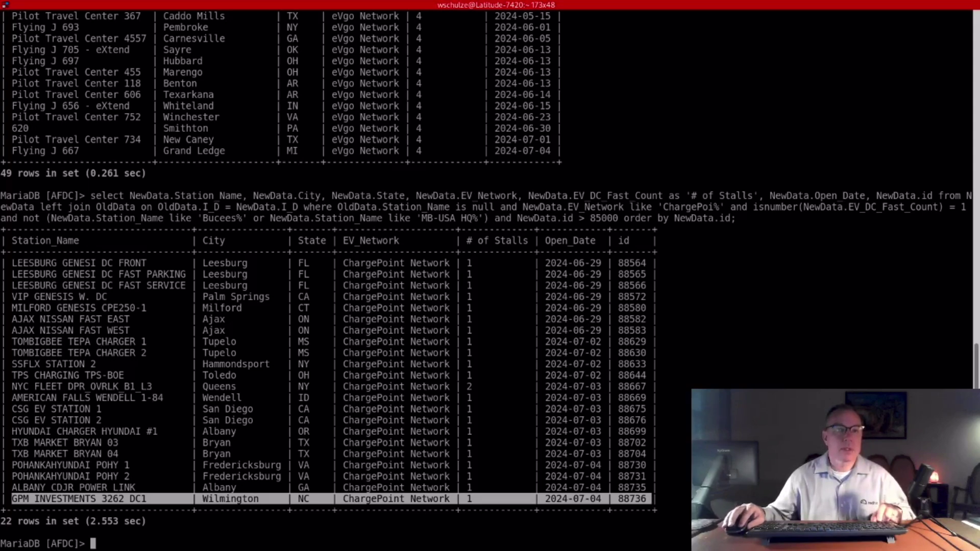
- Run the new eVgo stations query (5 results) and highlight the Stockton and Safeway Auburn rows
key(alt+Tab)
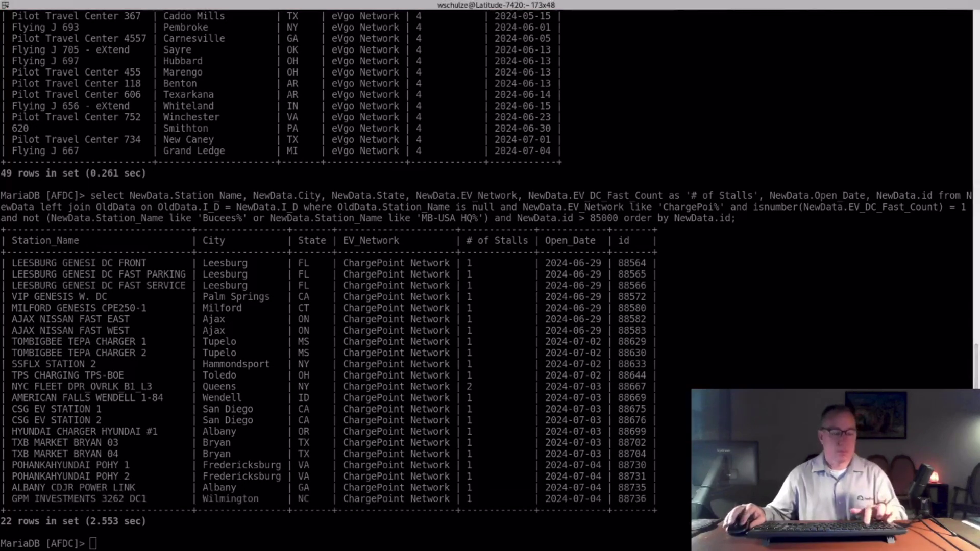
right_click(234, 277)
click(259, 301)
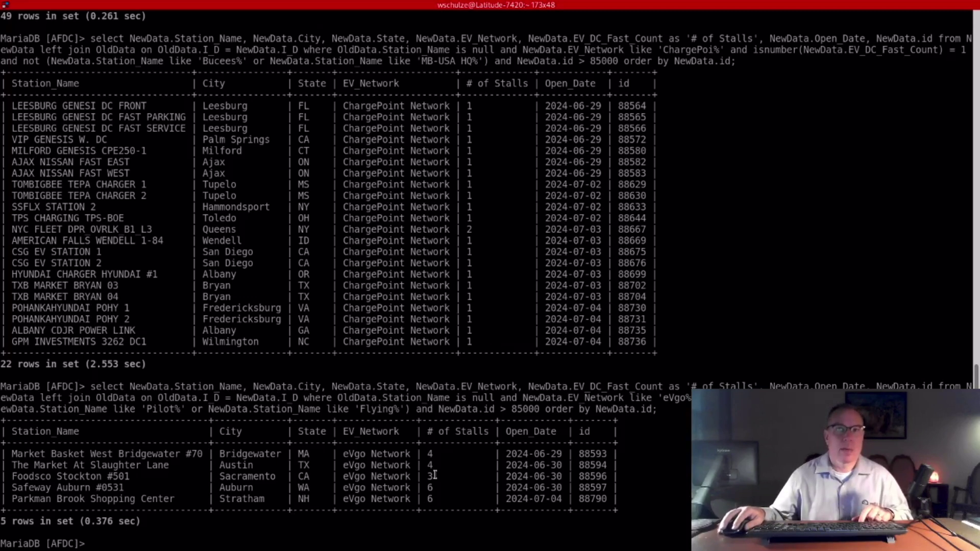
mouse_move(432, 476)
mouse_down()
mouse_move(151, 487)
mouse_move(11, 477)
mouse_up()
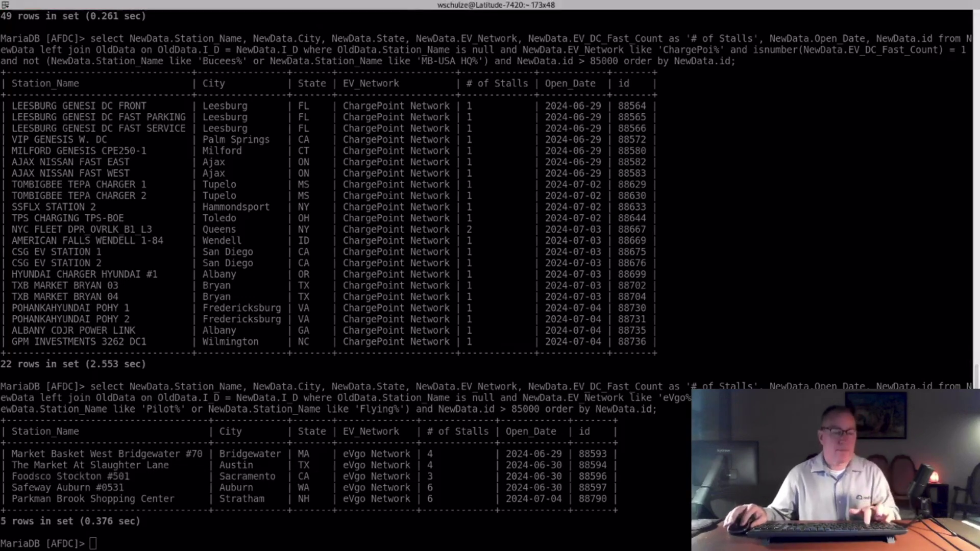
- Run the EV Connect new-stations query (3 results) and briefly highlight the Plaza Del Sol and Fantasy World rows
right_click(239, 236)
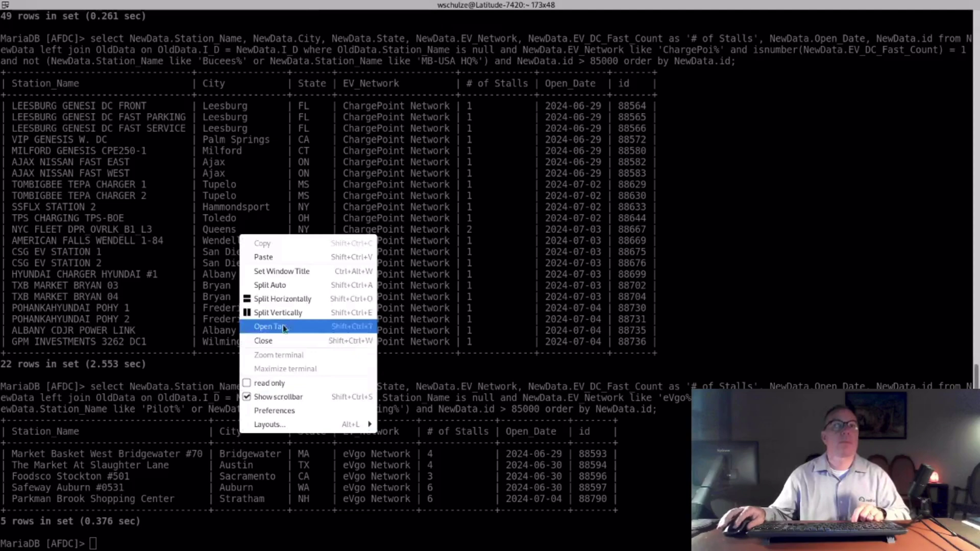
click(277, 256)
key(Return)
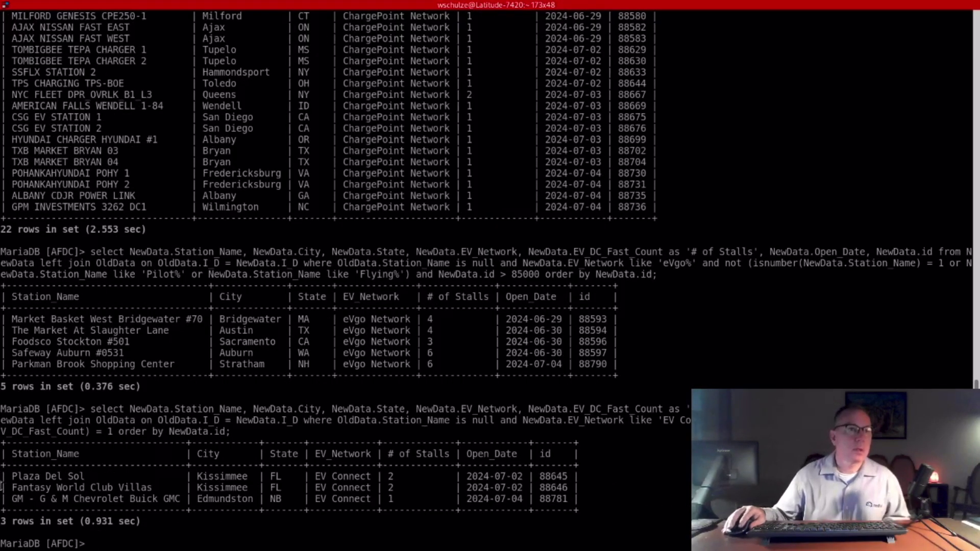
drag(2, 477, 611, 488)
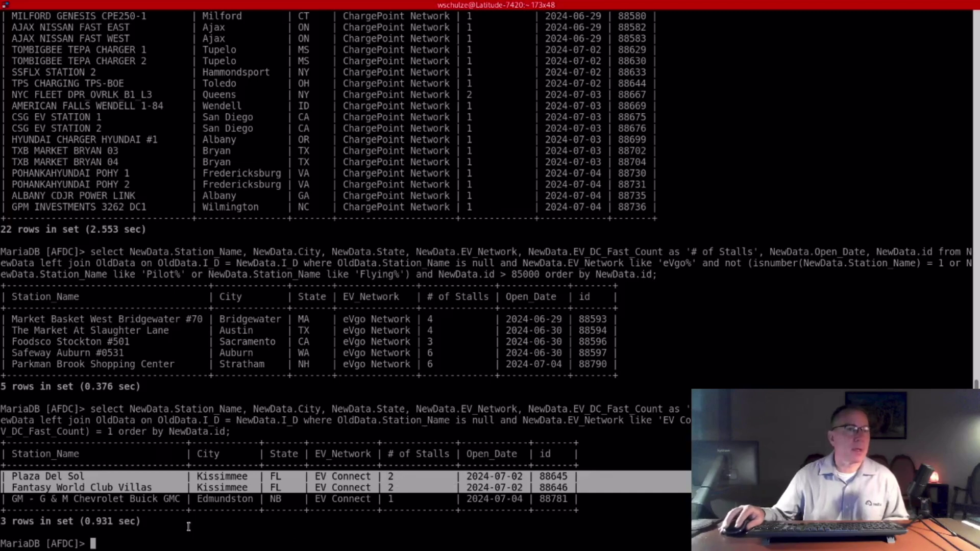
click(173, 536)
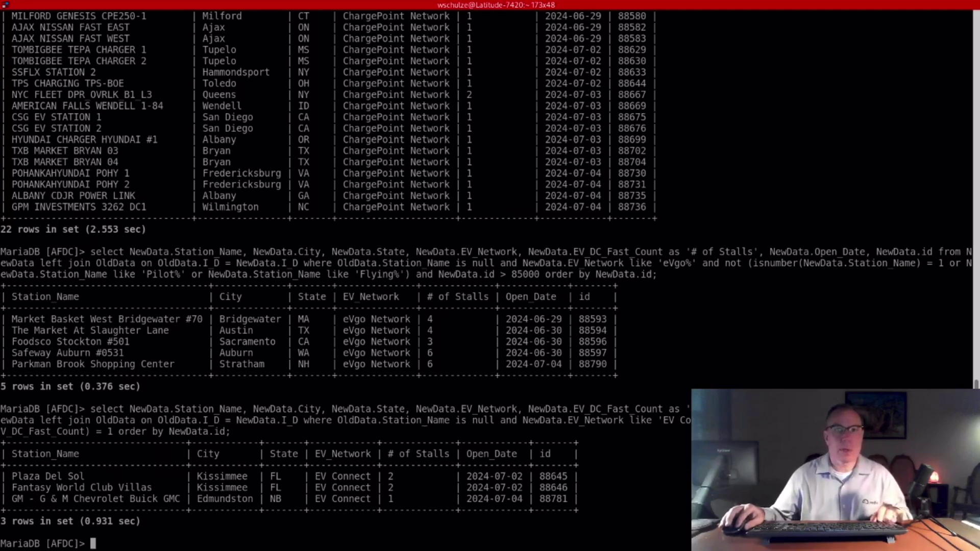
key(super)
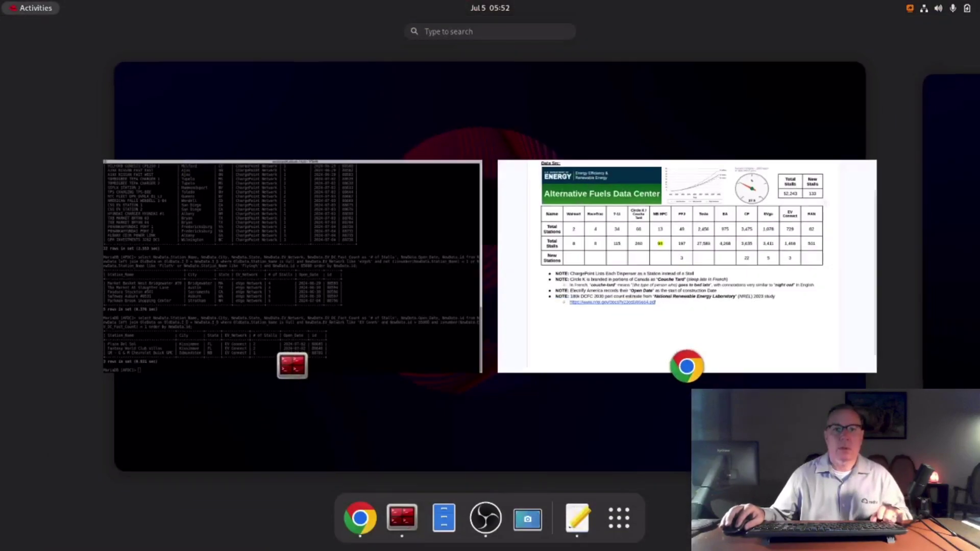
key(super)
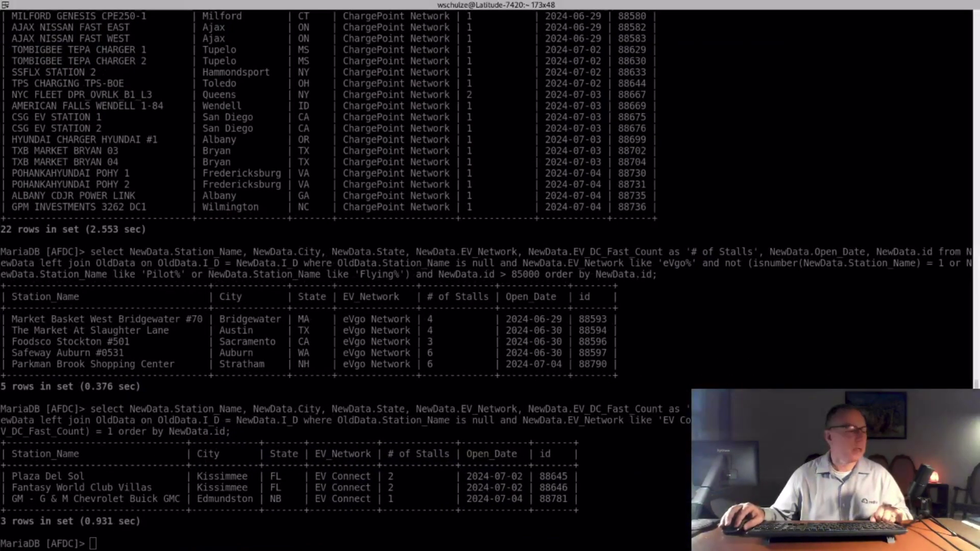